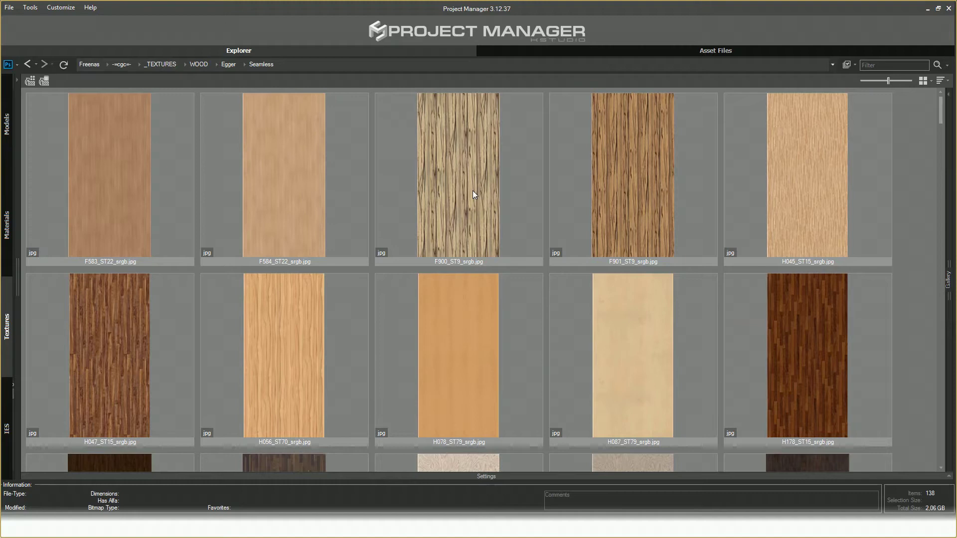
# Open Convert Image(s) for the F900 wood texture, then select textures Scene-002-076 through 097.
pyautogui.rightClick(472, 192)
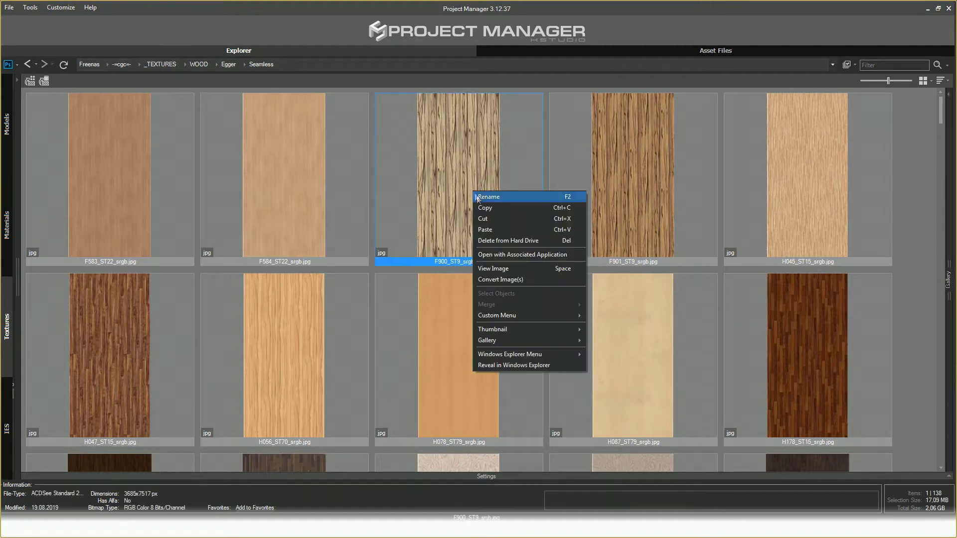
pyautogui.click(506, 280)
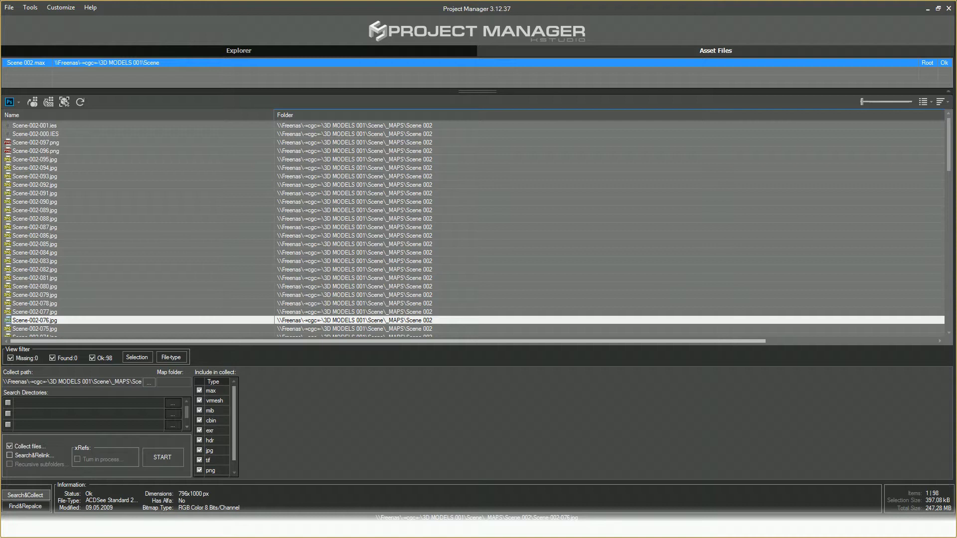
pyautogui.keyDown('shift'); pyautogui.click(44, 142); pyautogui.keyUp('shift')
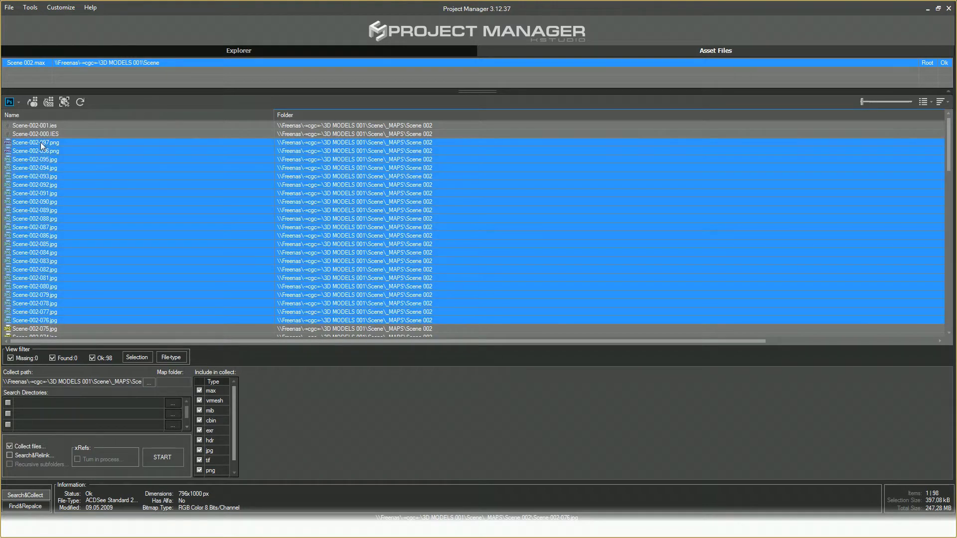
# Open the Convert Images dialog for the 22 selected scene textures from the context menu.
pyautogui.rightClick(25, 177)
pyautogui.click(55, 301)
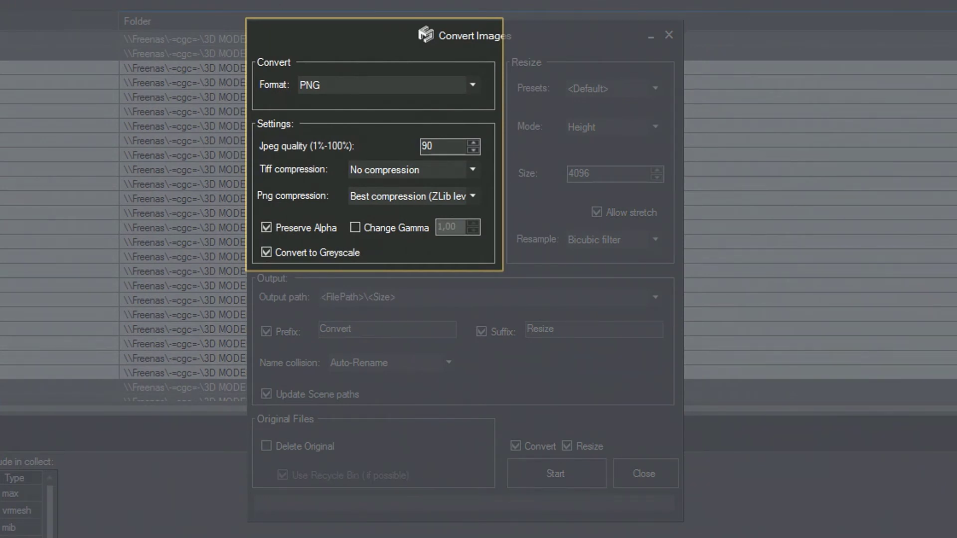
pyautogui.click(472, 85)
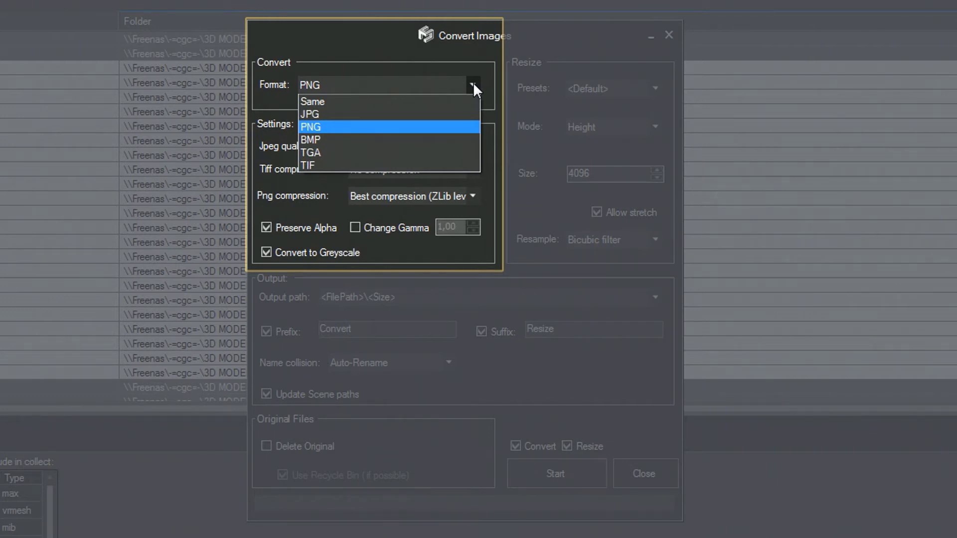
pyautogui.click(268, 189)
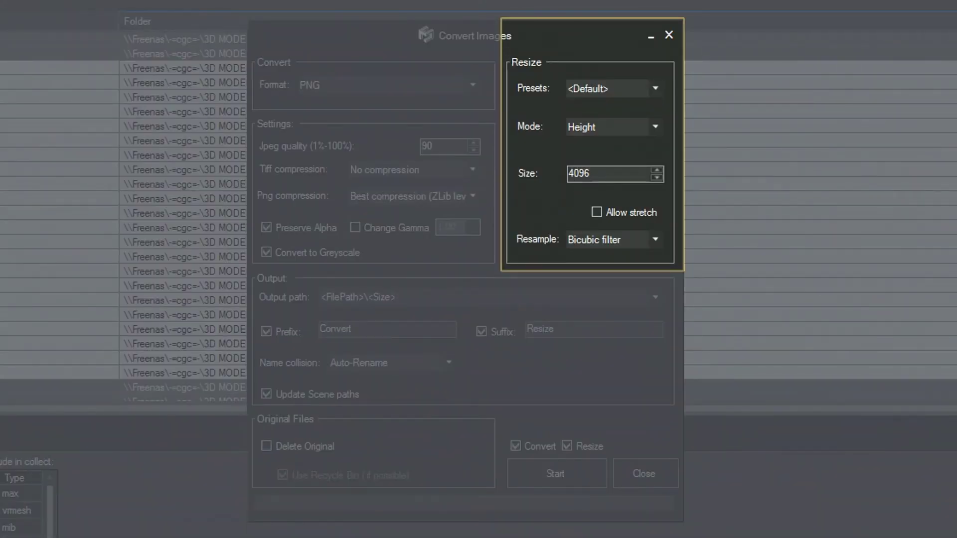
pyautogui.click(656, 87)
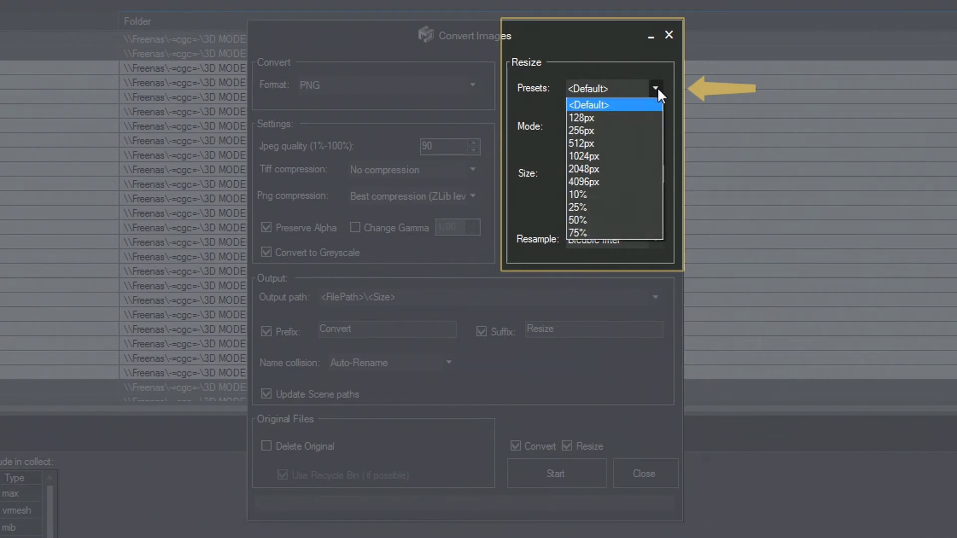
pyautogui.click(529, 164)
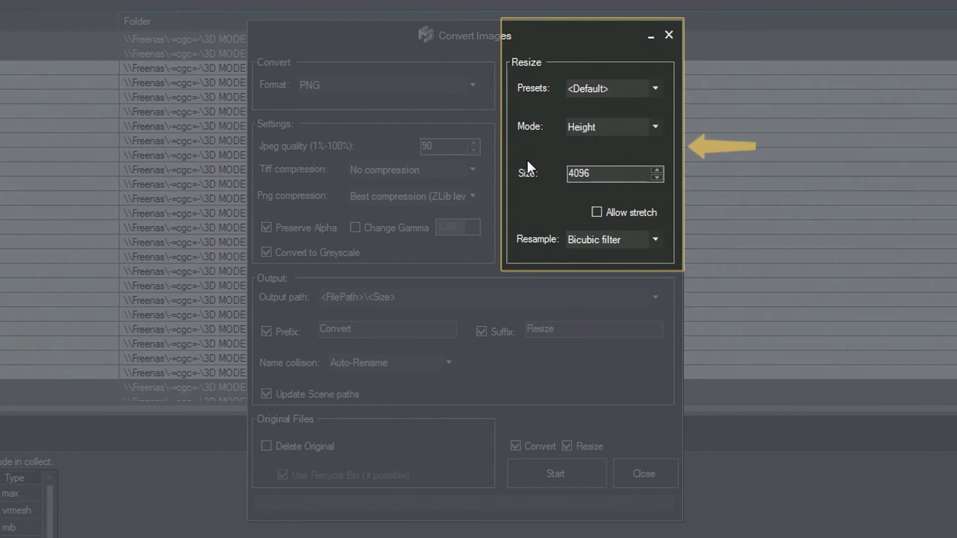
pyautogui.click(643, 217)
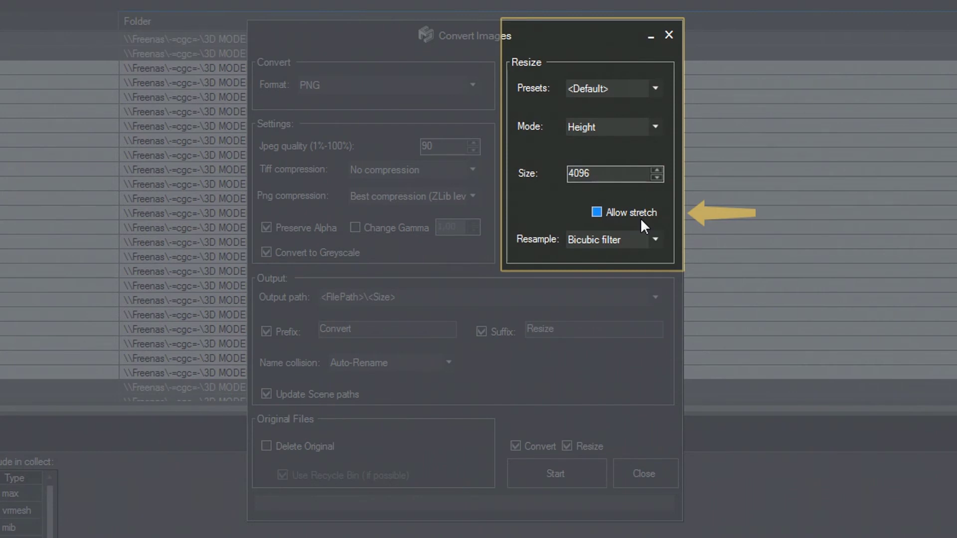
pyautogui.click(654, 241)
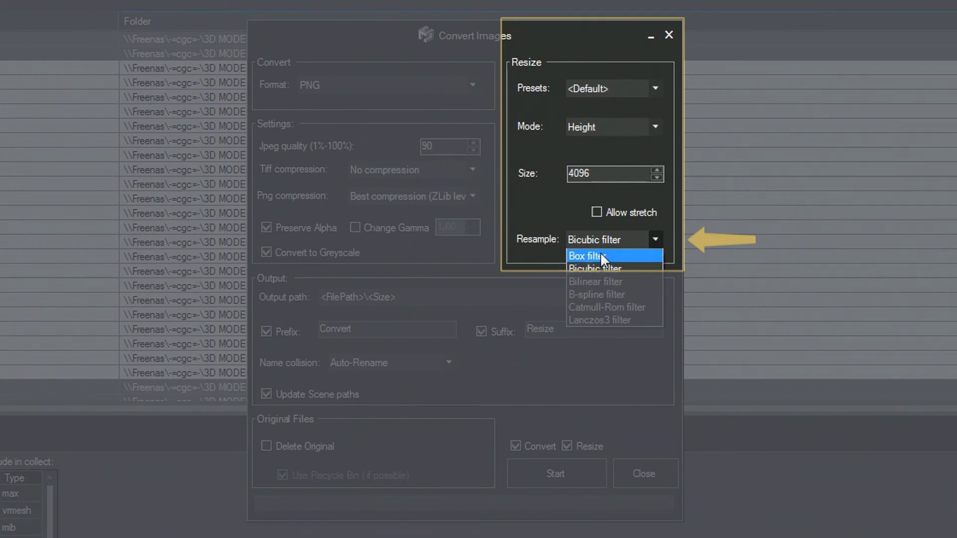
pyautogui.click(514, 222)
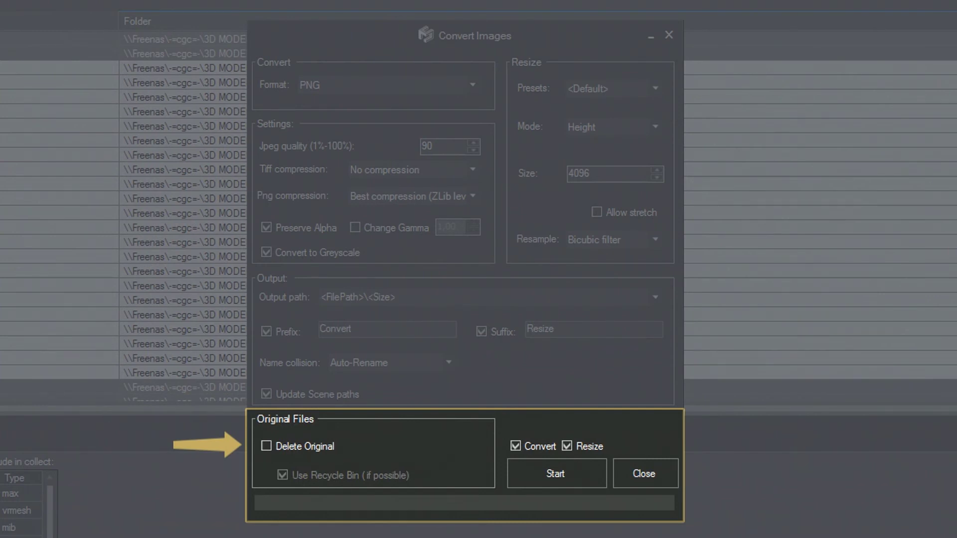
# Tick Delete Original so the source files go to the Recycle Bin after conversion.
pyautogui.click(267, 445)
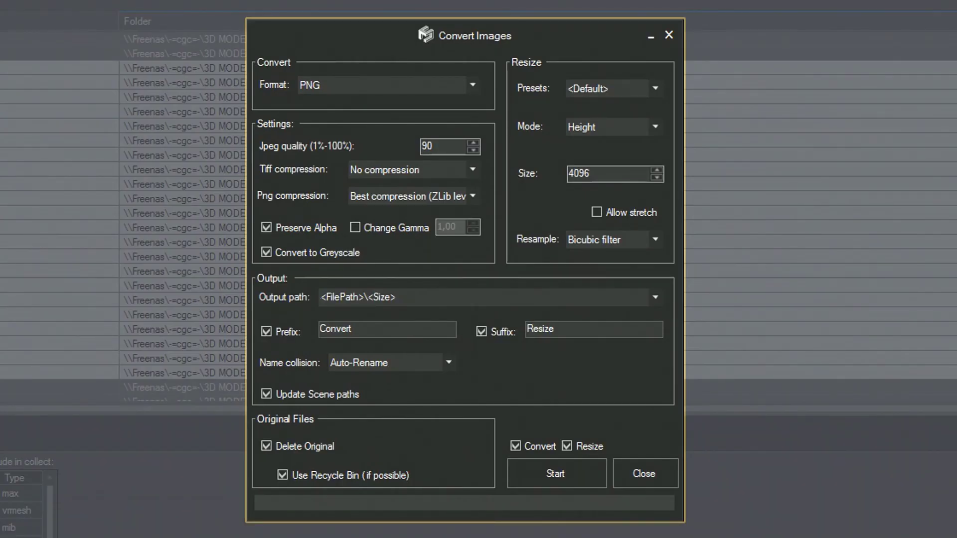
# Switch the resize mode to percentage and set resampling to Catmull-Rom.
pyautogui.click(567, 446)
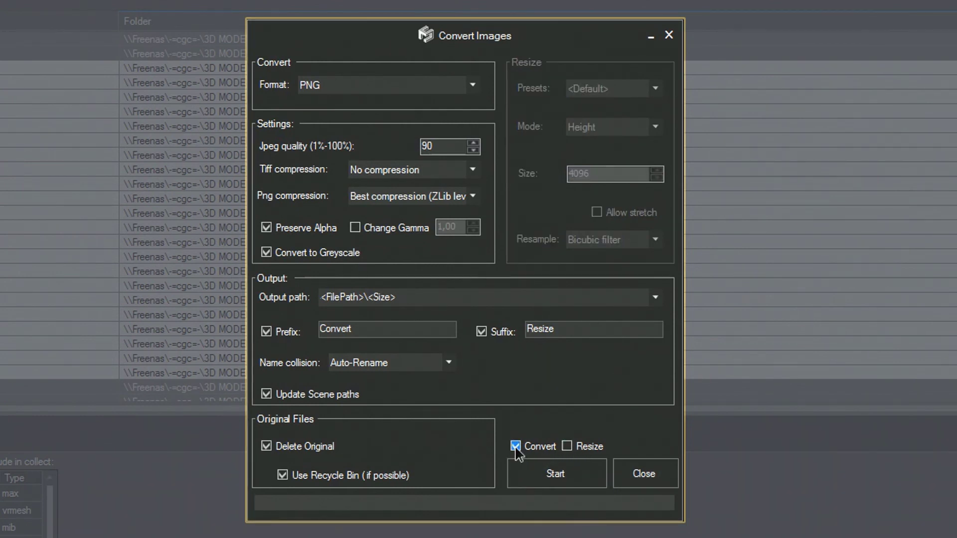
pyautogui.click(515, 446)
pyautogui.click(515, 446)
pyautogui.click(567, 446)
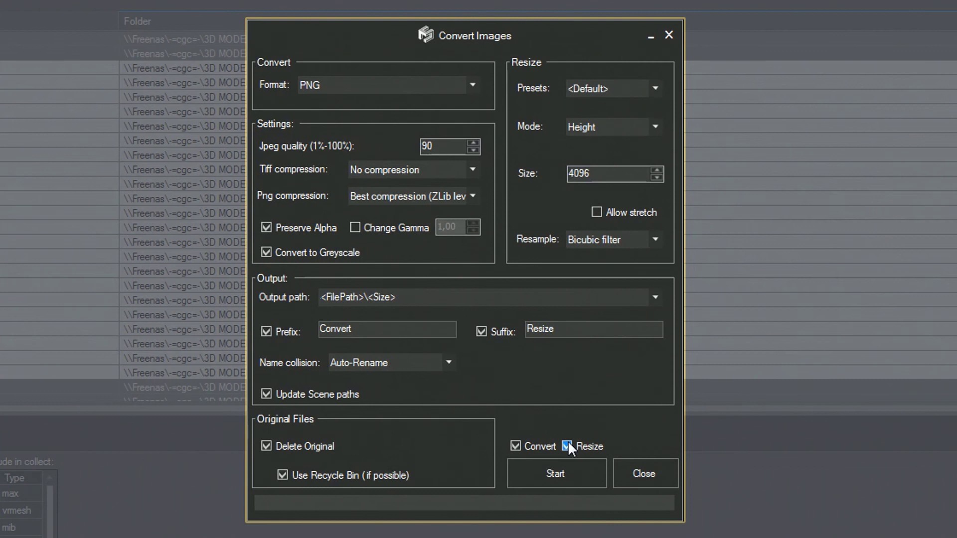
pyautogui.click(613, 127)
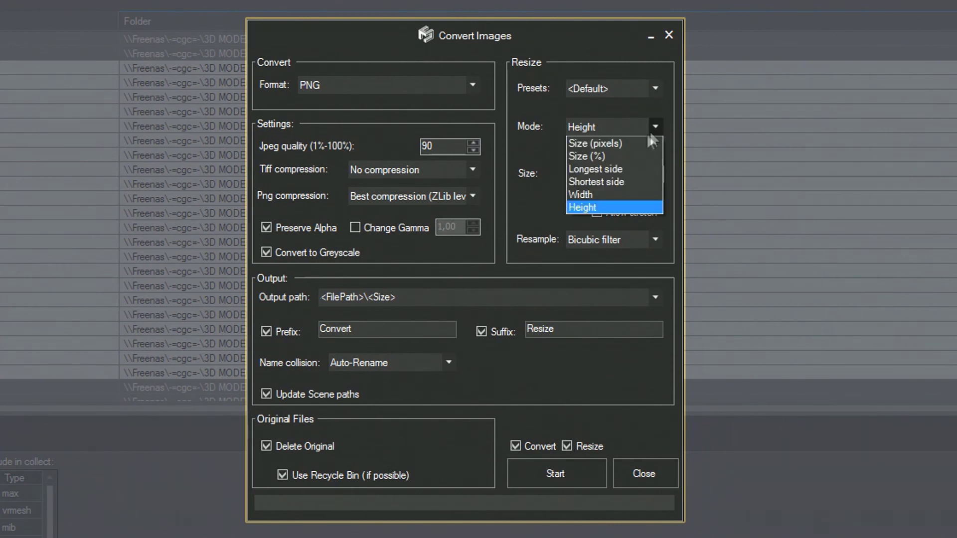
pyautogui.click(588, 154)
pyautogui.doubleClick(606, 178)
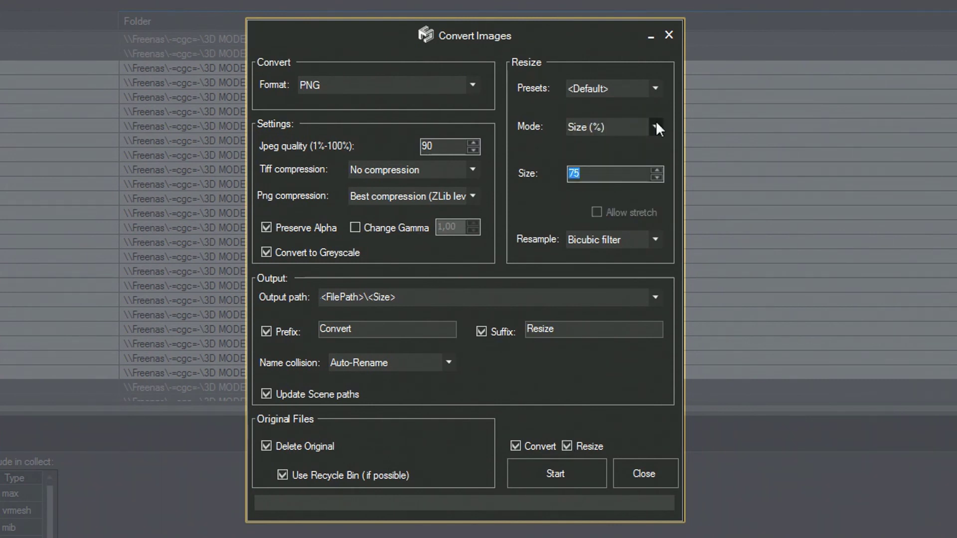
pyautogui.click(622, 239)
pyautogui.click(617, 304)
# Apply the 4096px preset, keep PNG with no compression, and keep the original files.
pyautogui.click(653, 89)
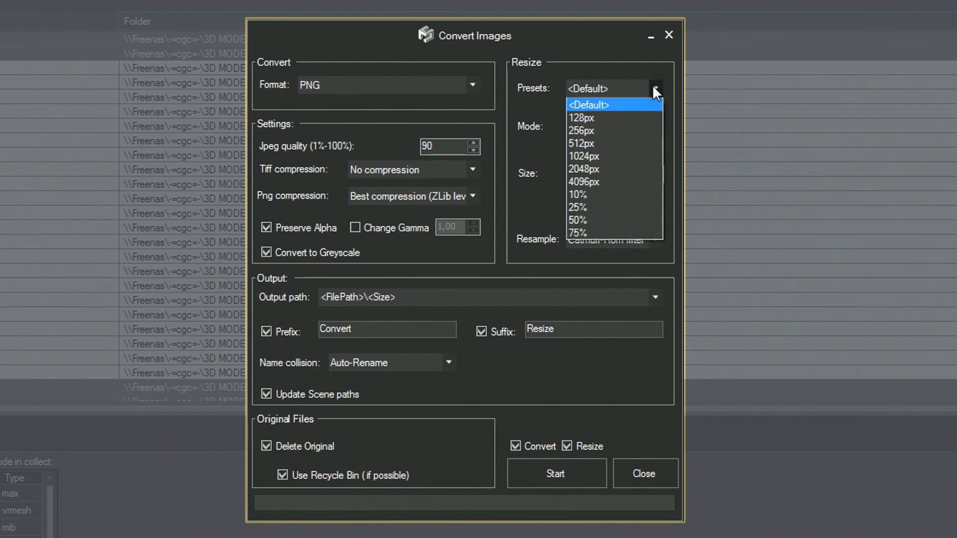
pyautogui.click(602, 180)
pyautogui.click(596, 212)
pyautogui.click(472, 84)
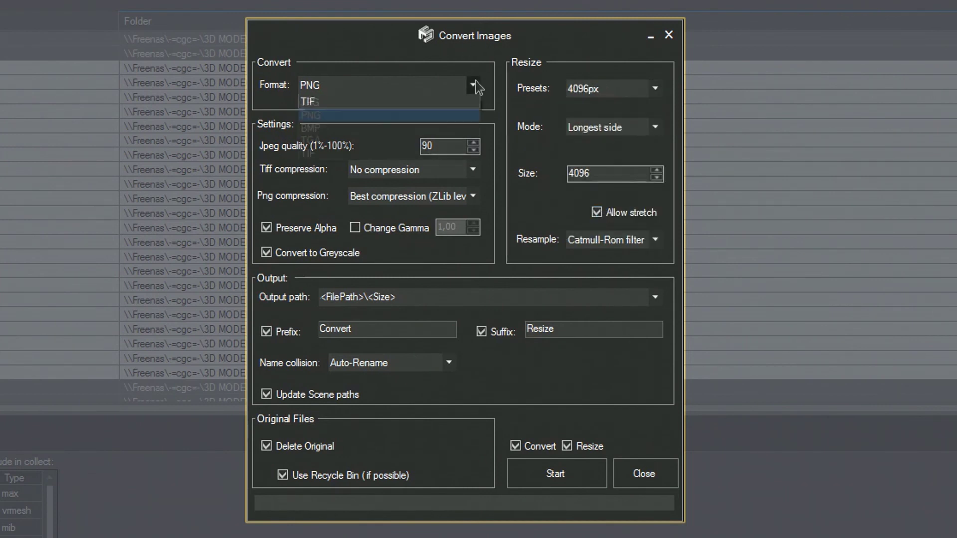
pyautogui.click(378, 126)
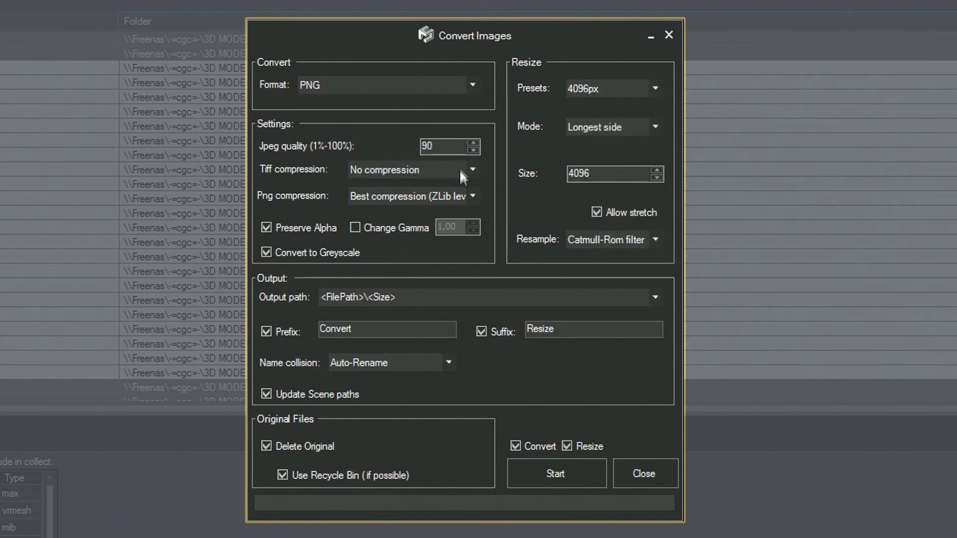
pyautogui.click(471, 197)
pyautogui.click(412, 212)
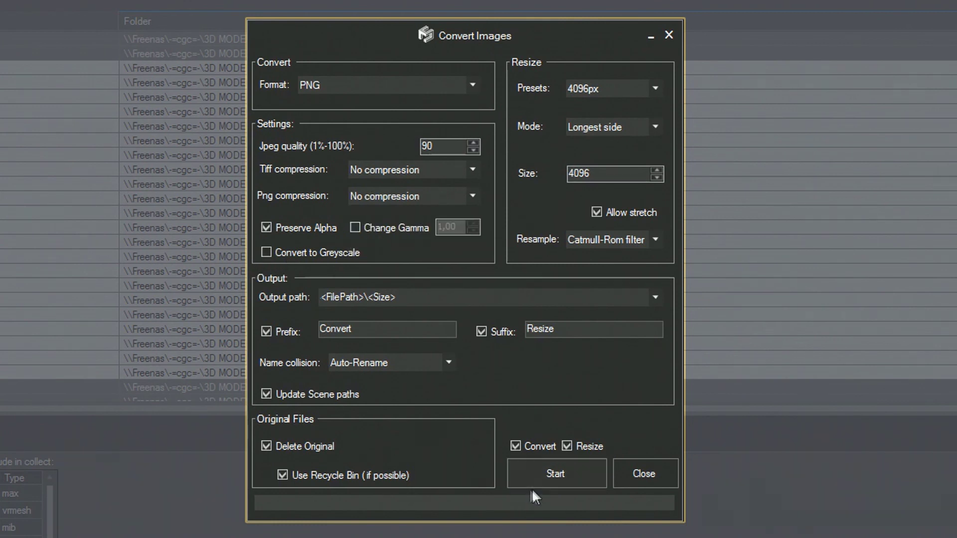
pyautogui.click(266, 446)
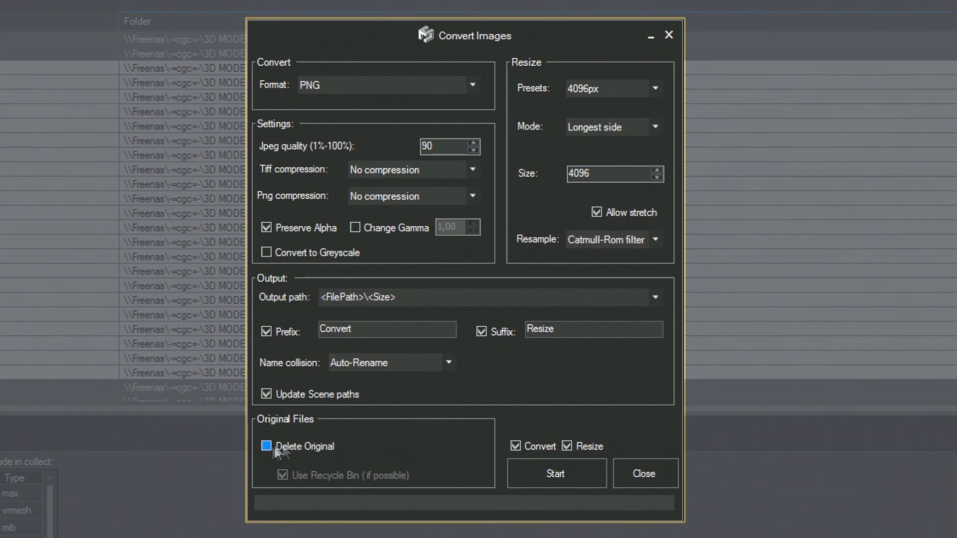
# Start converting the selected scene textures to PNG with the configured resize settings.
pyautogui.click(563, 471)
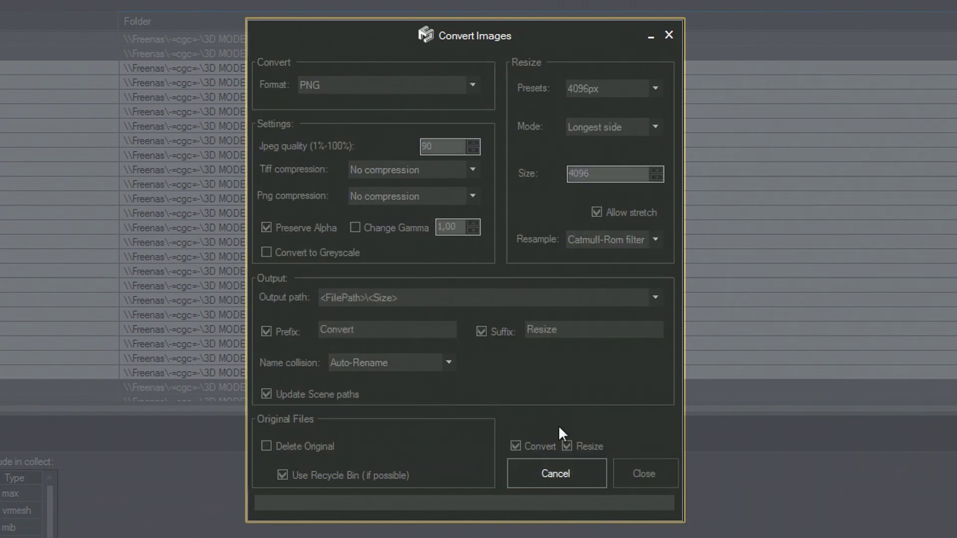